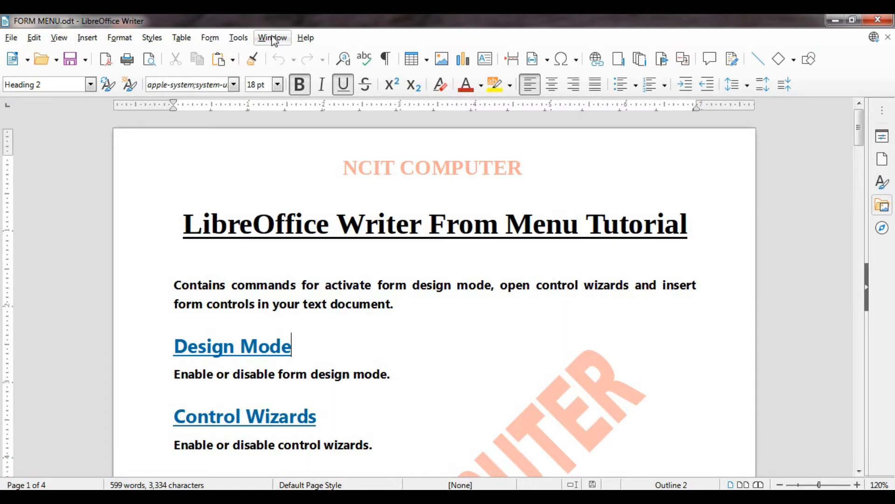
Step: Start exporting the document to the Desktop as a PDF - Portable Document Format file named FORM MENU
left_click(342, 250)
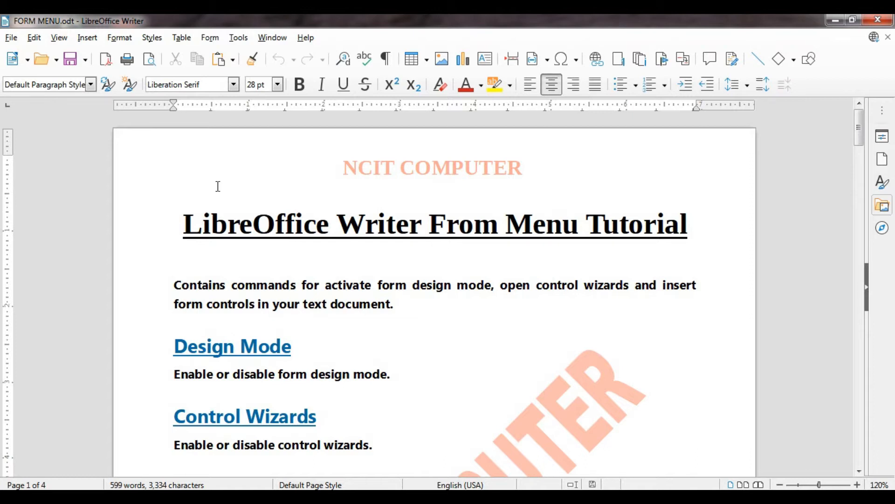
left_click(12, 39)
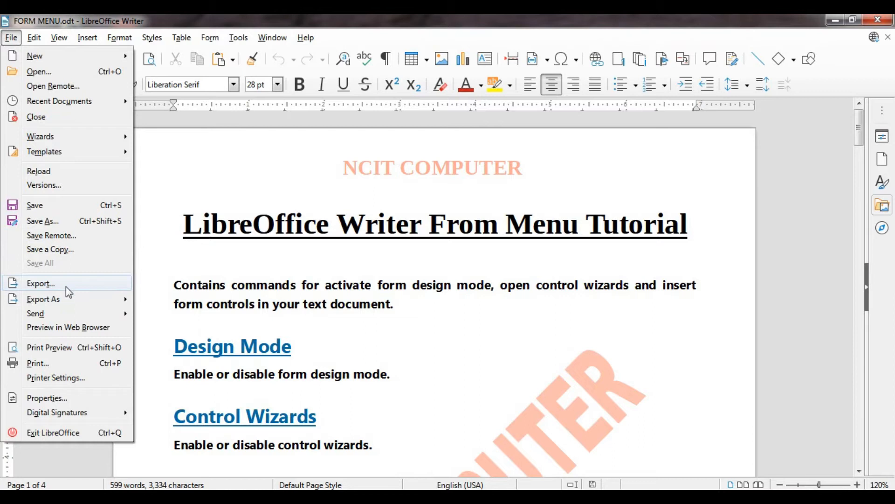
mouse_move(64, 298)
left_click(61, 284)
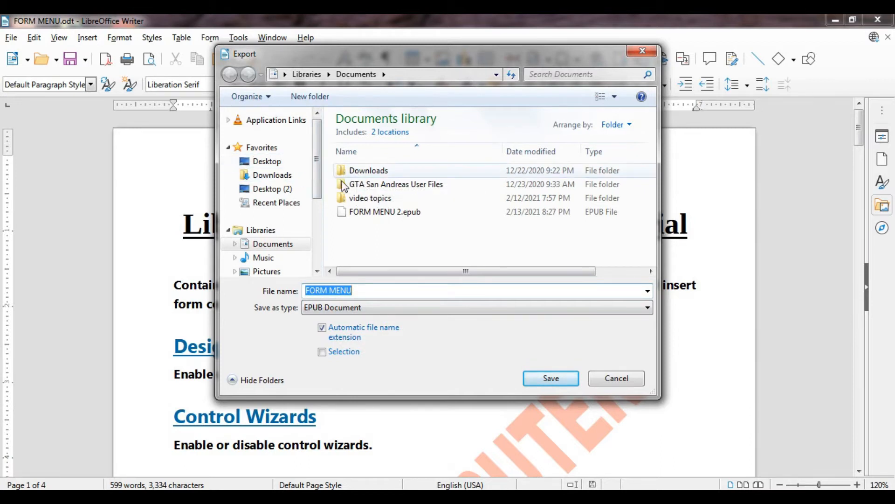
left_click_drag(317, 198, 325, 177)
left_click(279, 167)
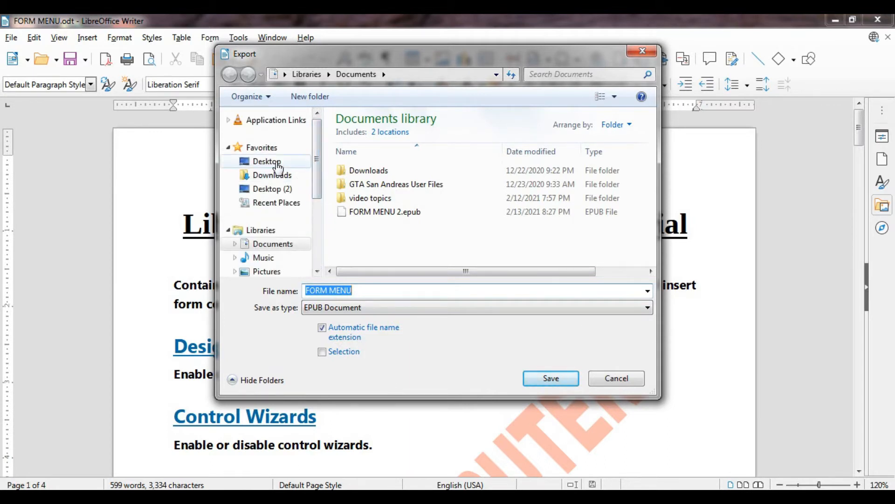
left_click(380, 289)
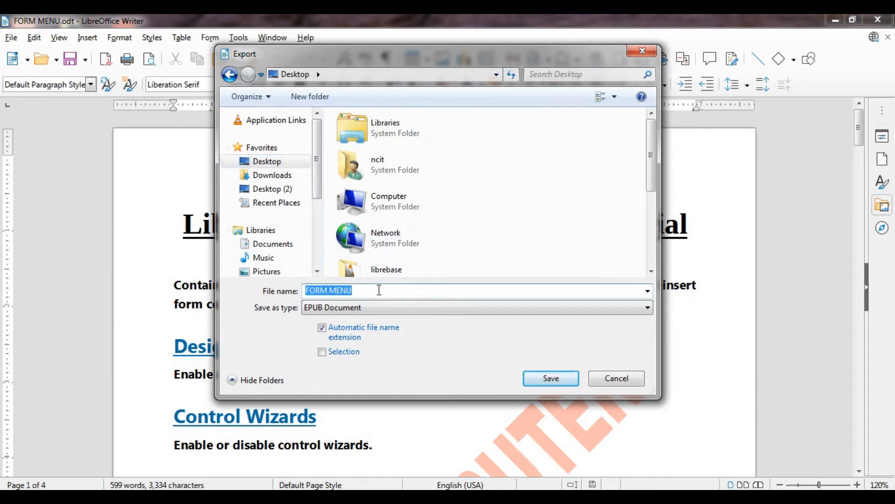
left_click(379, 290)
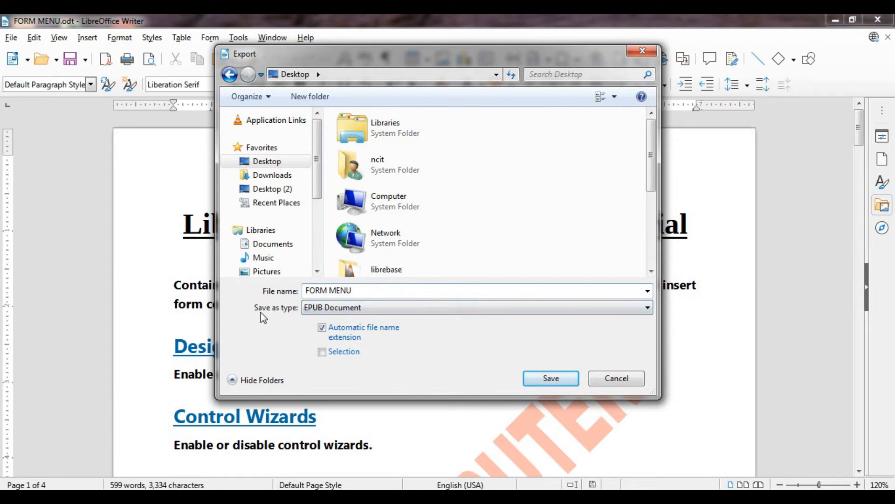
left_click(353, 310)
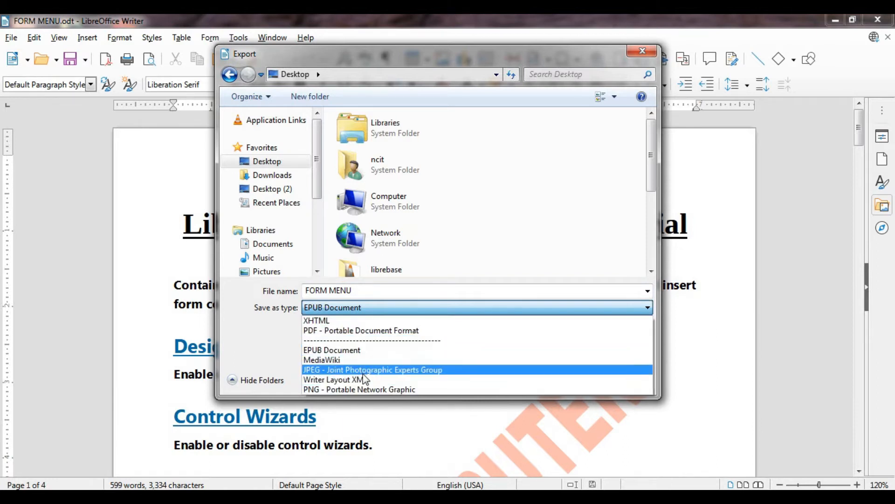
left_click(318, 331)
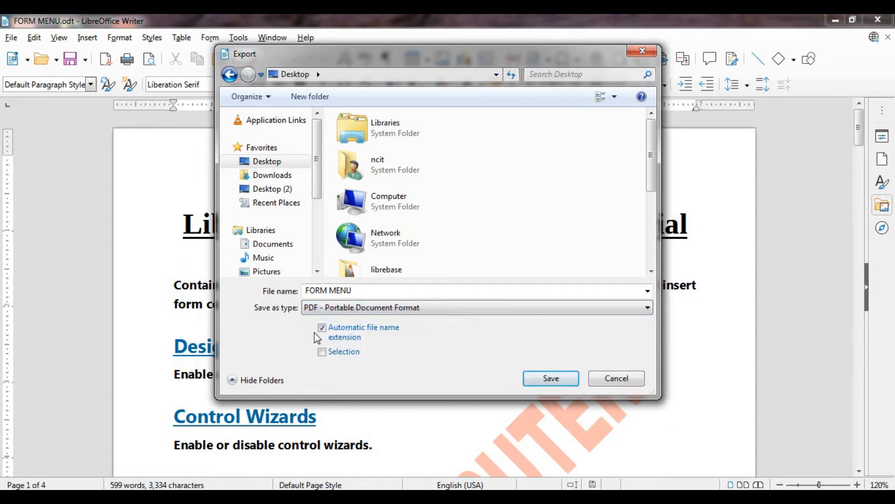
left_click(552, 380)
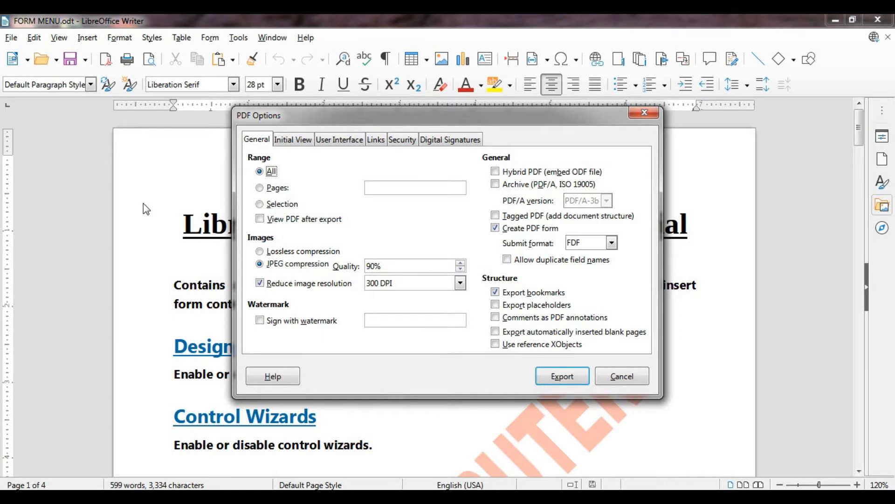
left_click(262, 190)
left_click(260, 205)
left_click(260, 219)
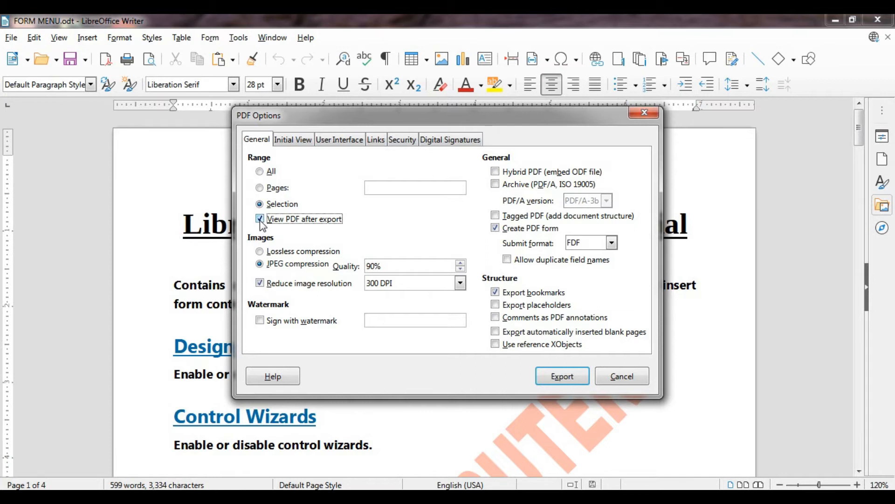
left_click(261, 222)
left_click(259, 172)
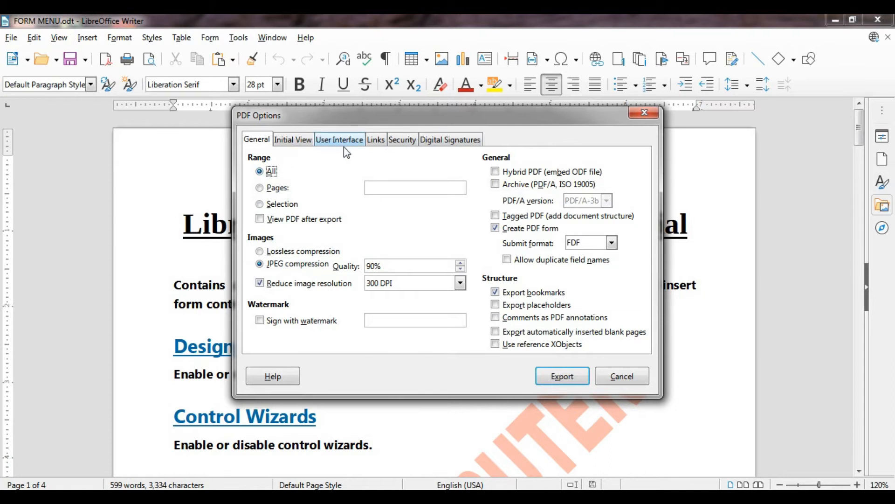
Step: Set and confirm an open password for the PDF in the security options, and export the file
left_click(402, 148)
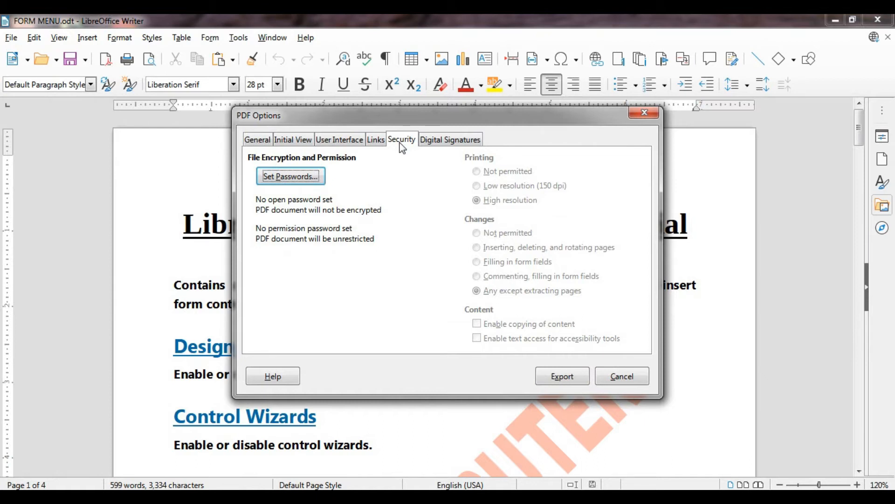
left_click(289, 179)
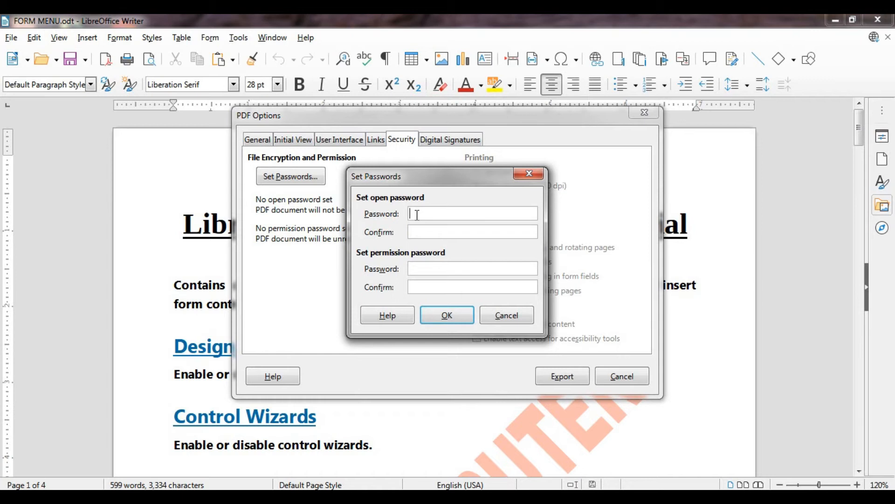
type("••••••")
left_click(420, 237)
type("••••••")
left_click(457, 319)
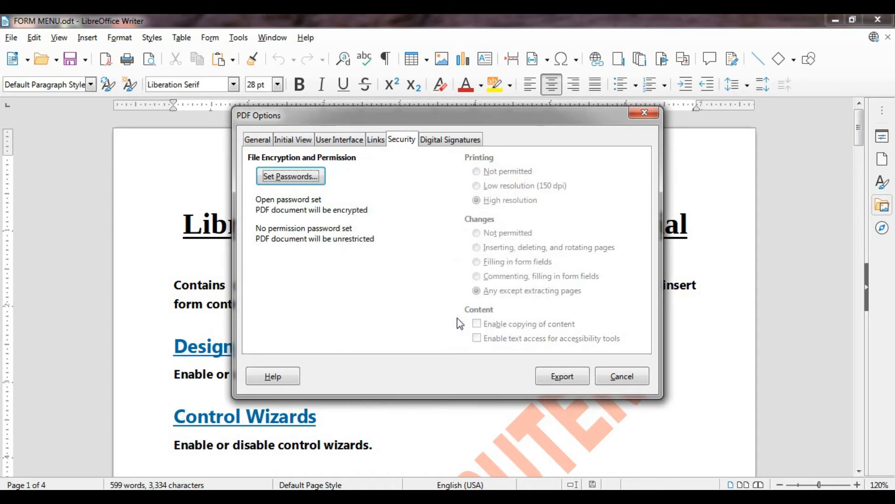
left_click(565, 376)
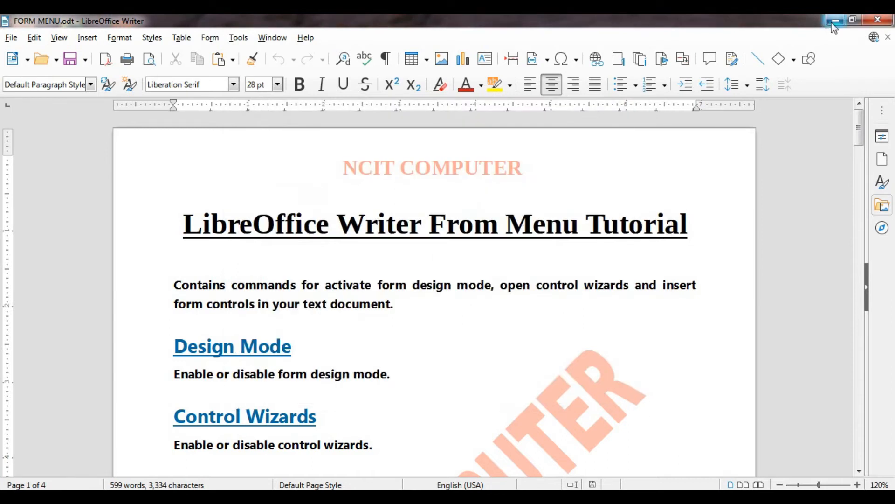
Step: Open the exported FORM MENU PDF from the desktop in Acrobat Reader and try an incorrect document open password
left_click(829, 24)
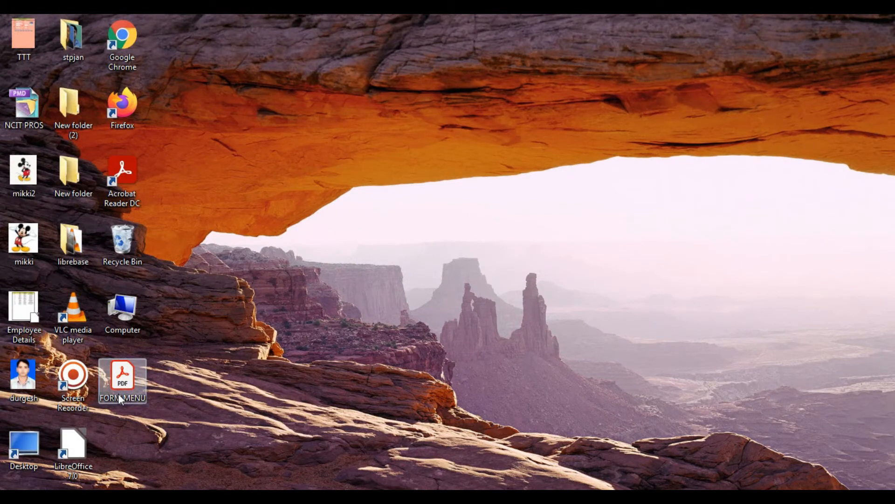
double_click(123, 375)
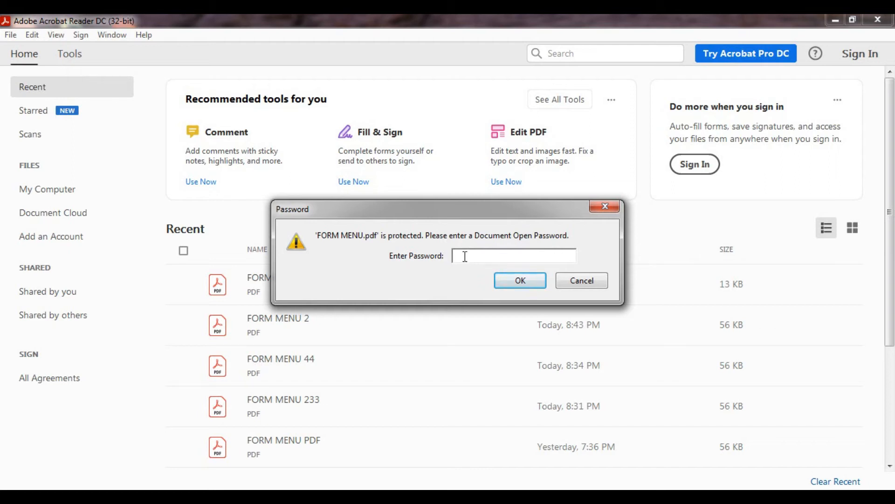
type("*****")
left_click(529, 279)
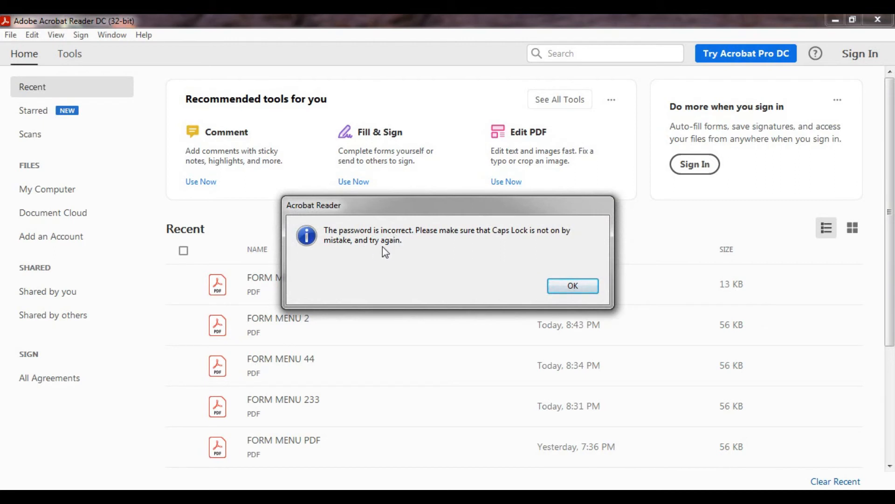
left_click(566, 286)
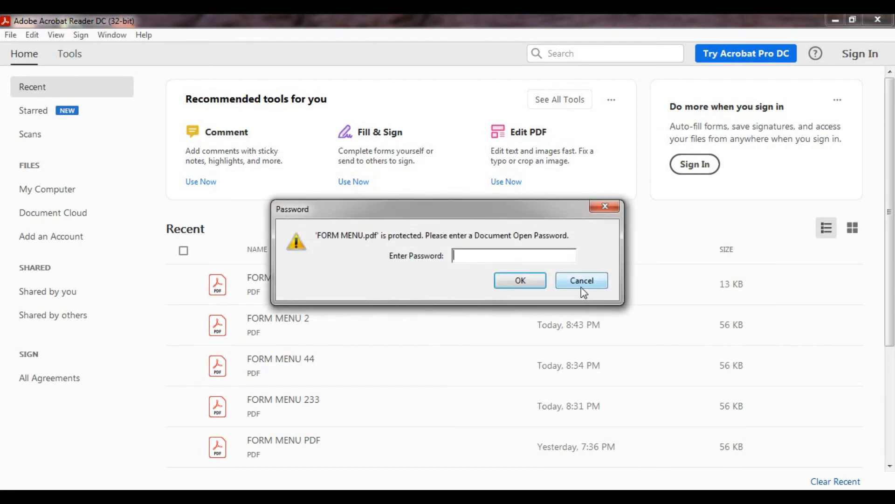
Step: Unlock the FORM MENU PDF with the correct document open password, look through its content and close it
type("******")
left_click(525, 282)
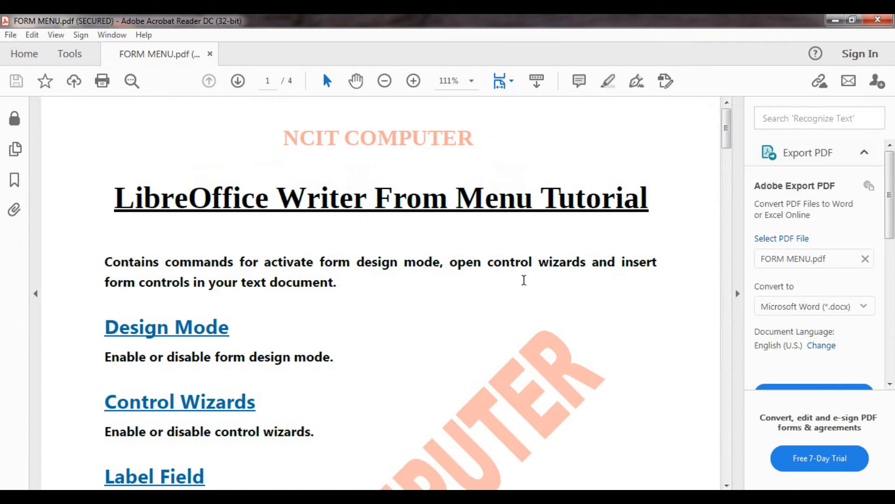
scroll(728, 138, "down", 1)
mouse_move(728, 137)
left_mouse_down()
mouse_move(729, 466)
mouse_move(748, 214)
mouse_move(735, 133)
left_mouse_up()
left_click(877, 22)
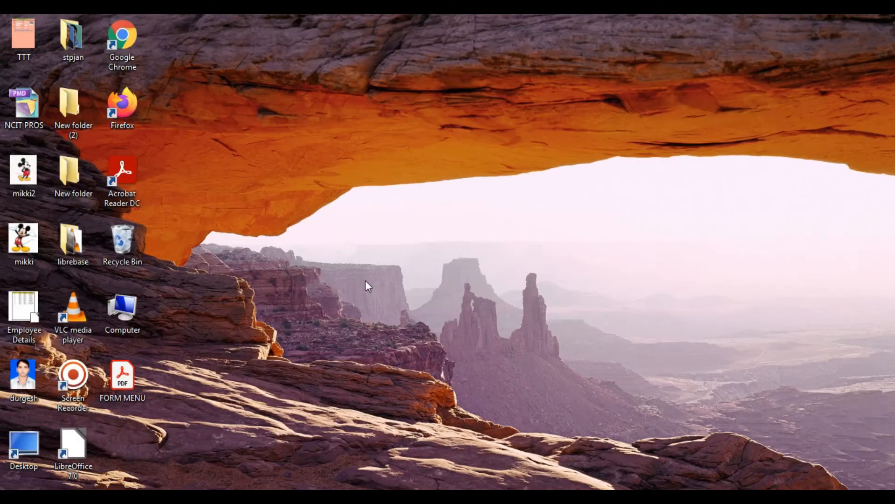
Step: Switch back to LibreOffice Writer and start exporting the document to the Desktop as a PDF named FORM MENU 2
left_click(276, 496)
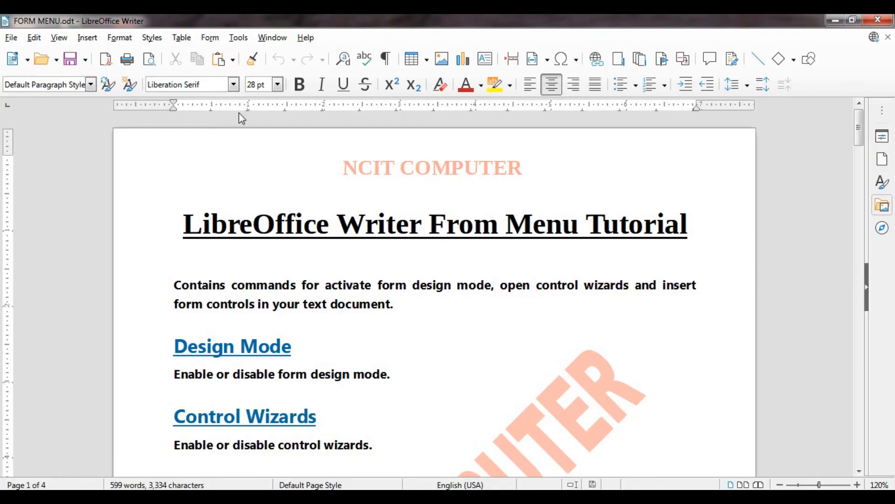
left_click(13, 41)
left_click(39, 283)
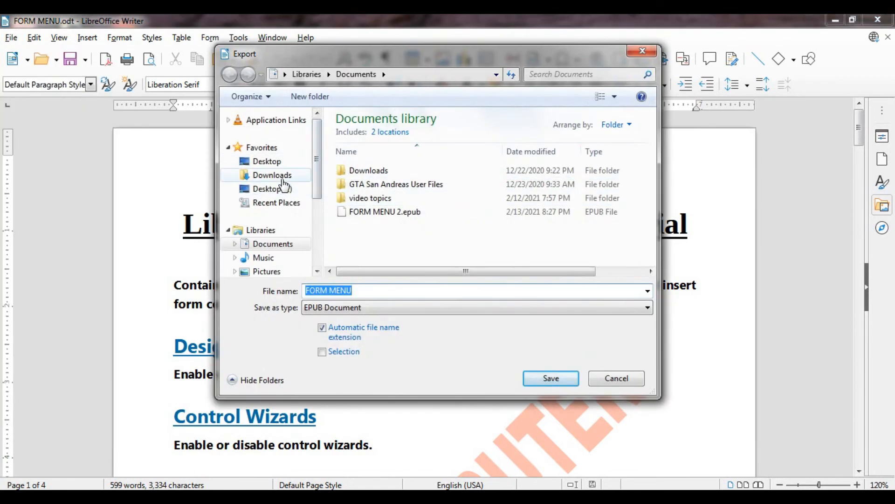
left_click(277, 167)
left_click(367, 292)
left_click(367, 290)
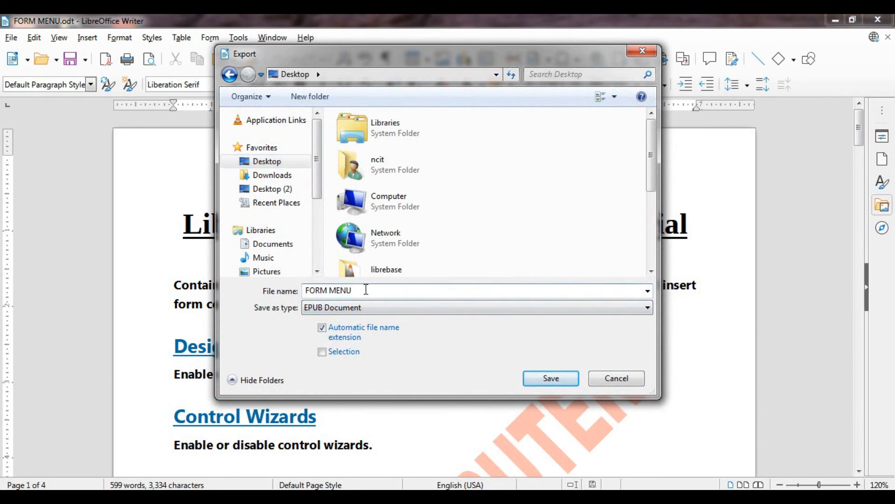
type("2")
left_click(333, 308)
left_click(332, 332)
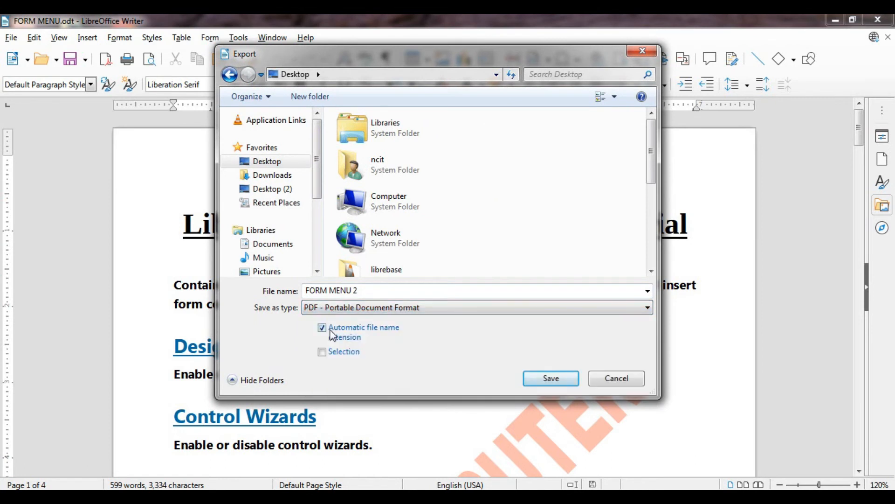
left_click(550, 380)
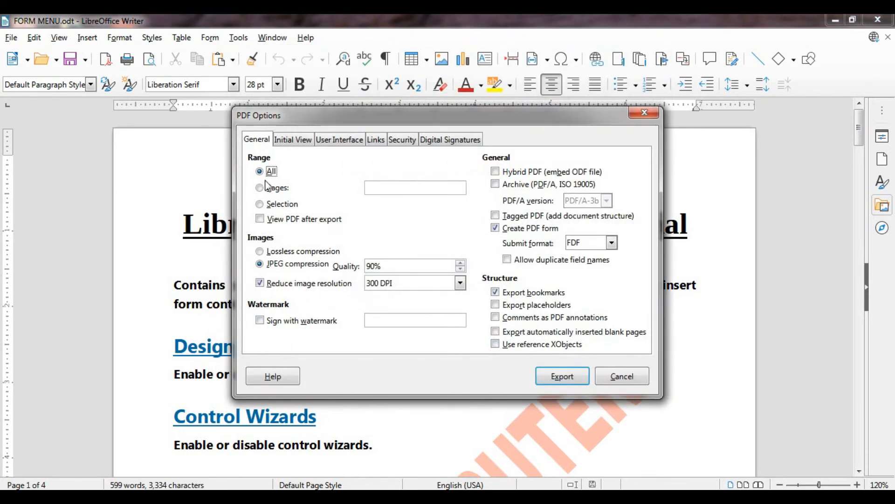
Step: Set and confirm both an open password and a permission password for the PDF in the security options
left_click(400, 141)
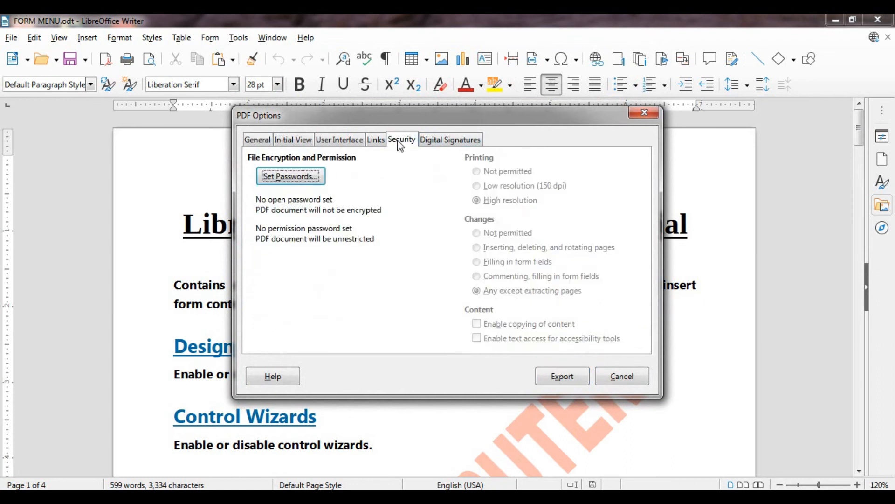
left_click(289, 179)
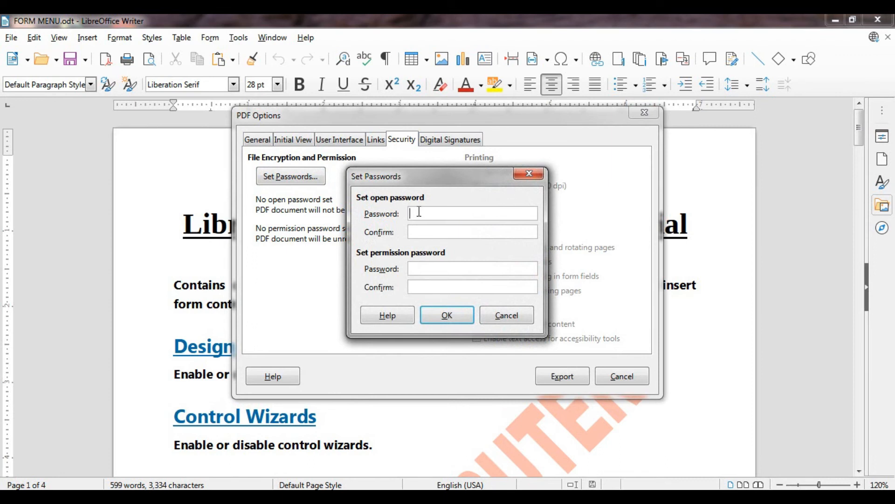
type("••••••")
left_click(419, 232)
type("••••••")
left_click(424, 269)
type("•••")
left_click(426, 285)
type("•••")
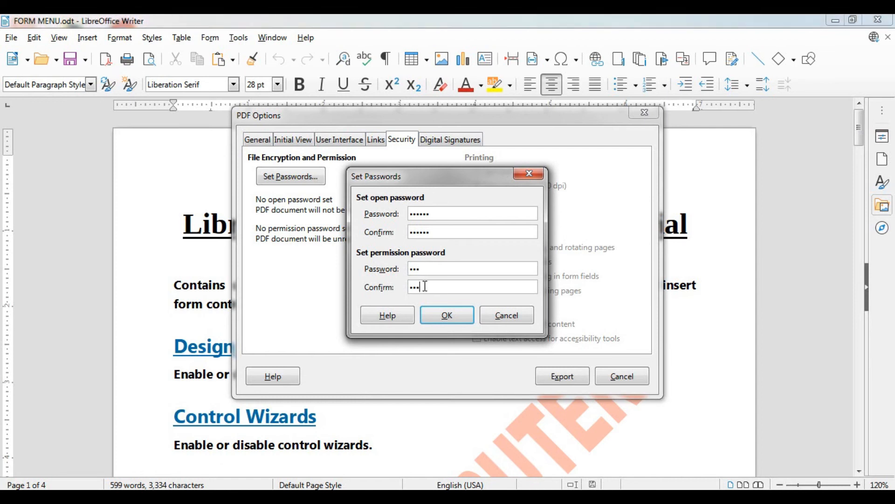
left_click(449, 316)
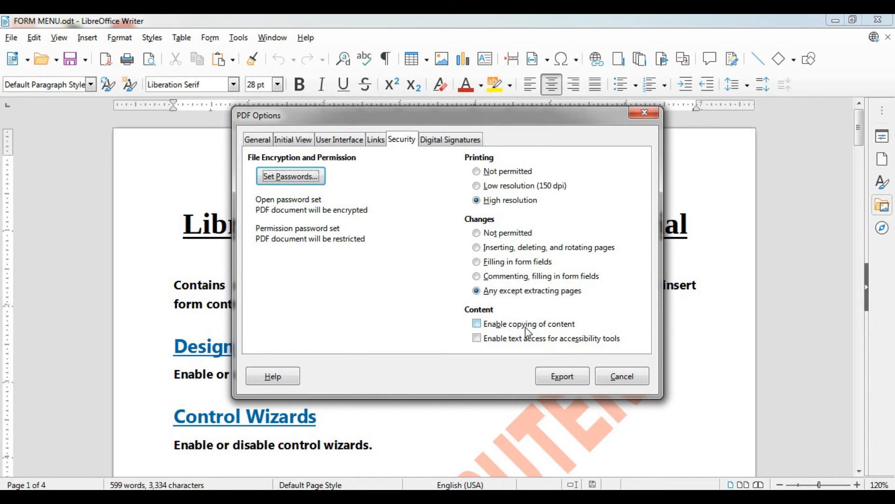
left_click(478, 325)
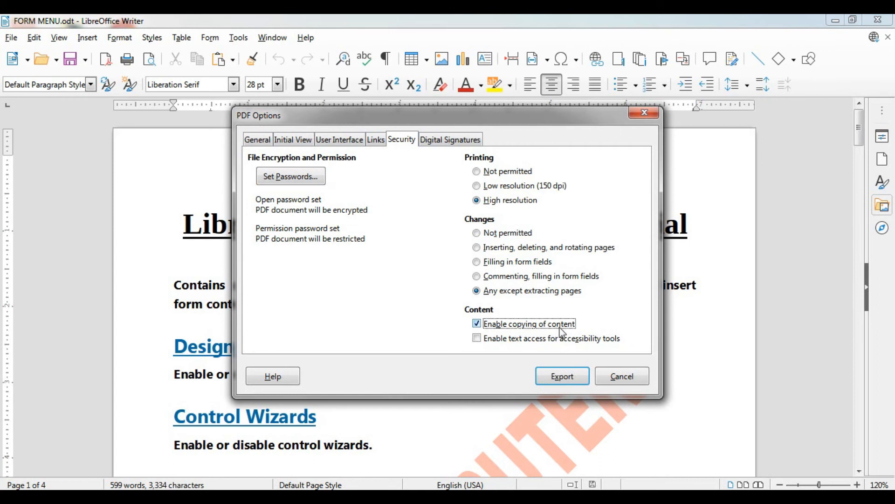
left_click(477, 339)
left_click(481, 340)
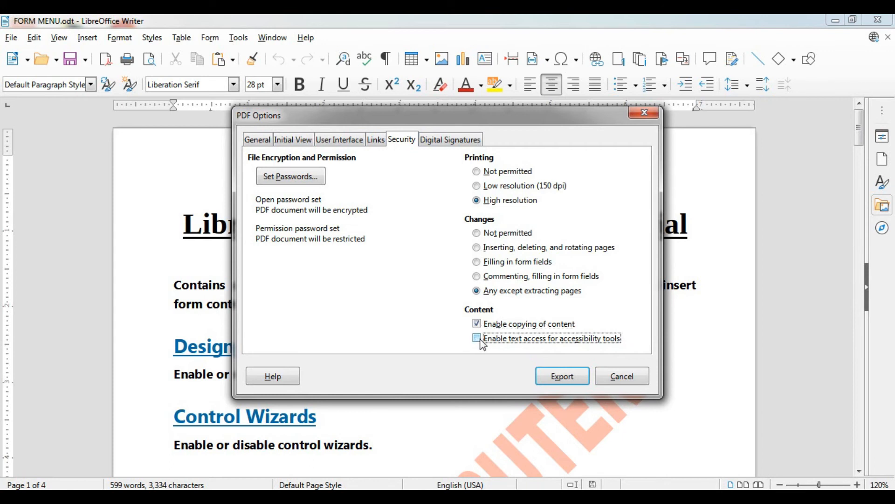
left_click(480, 326)
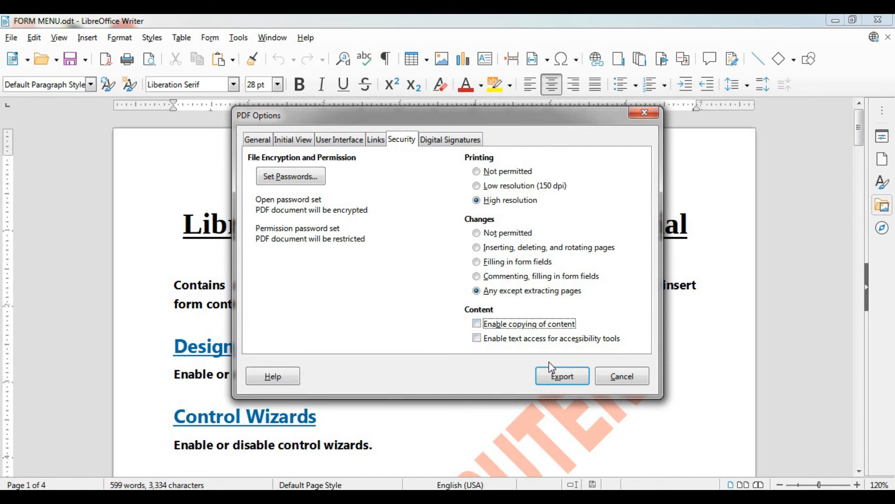
Step: Export the FORM MENU 2 PDF with the current security settings and minimize Writer to reach the desktop
left_click(562, 377)
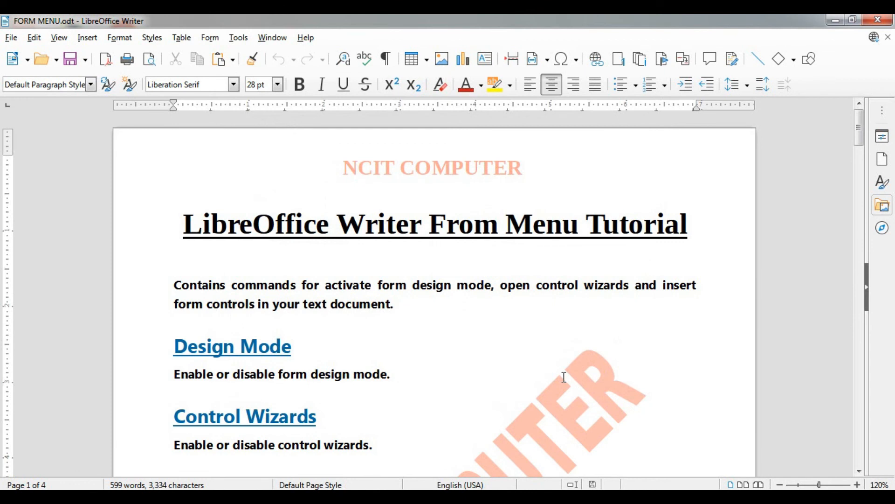
left_click(836, 21)
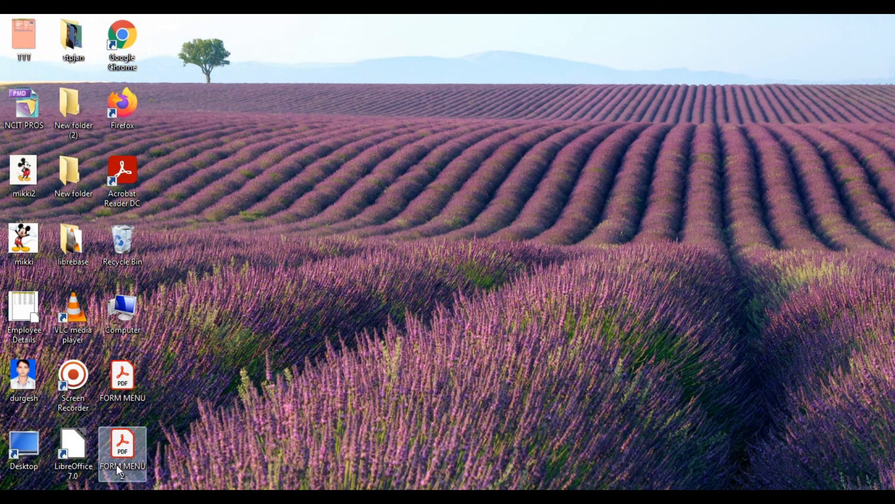
Step: Open the FORM MENU 2 PDF from the desktop in Acrobat Reader with one of its passwords, look through its content and close it
double_click(127, 446)
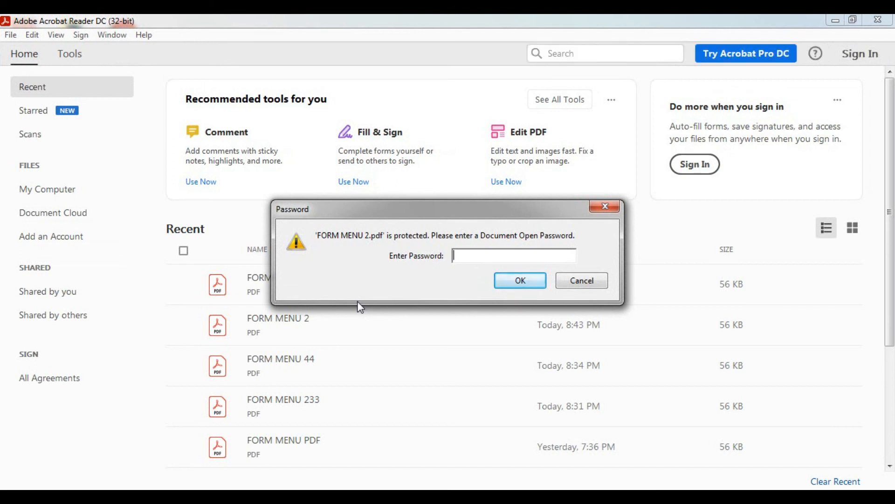
type("******")
left_click(529, 281)
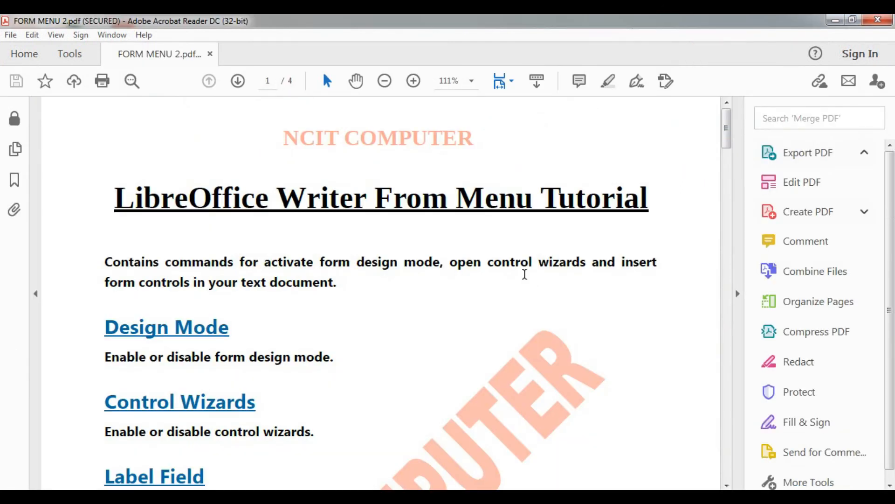
left_click_drag(726, 146, 891, 24)
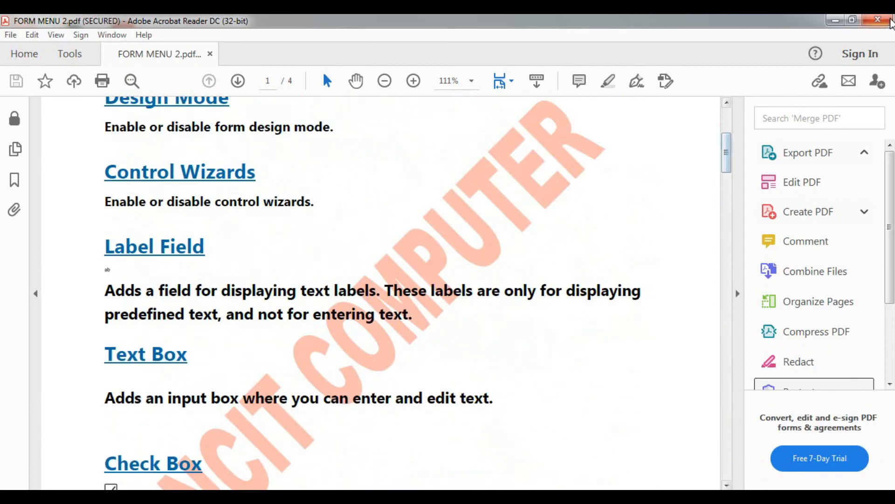
left_click(879, 20)
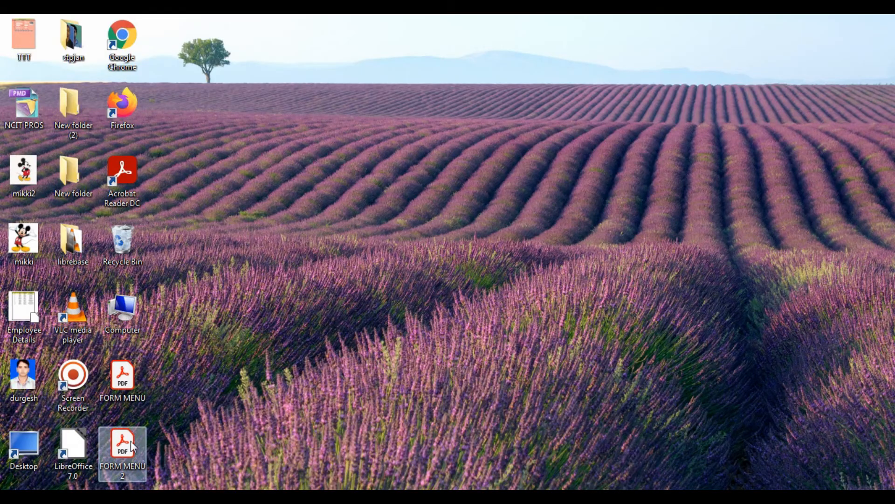
Step: Reopen the FORM MENU 2 PDF from the desktop and unlock it with the other, shorter password at the document open prompt
double_click(130, 440)
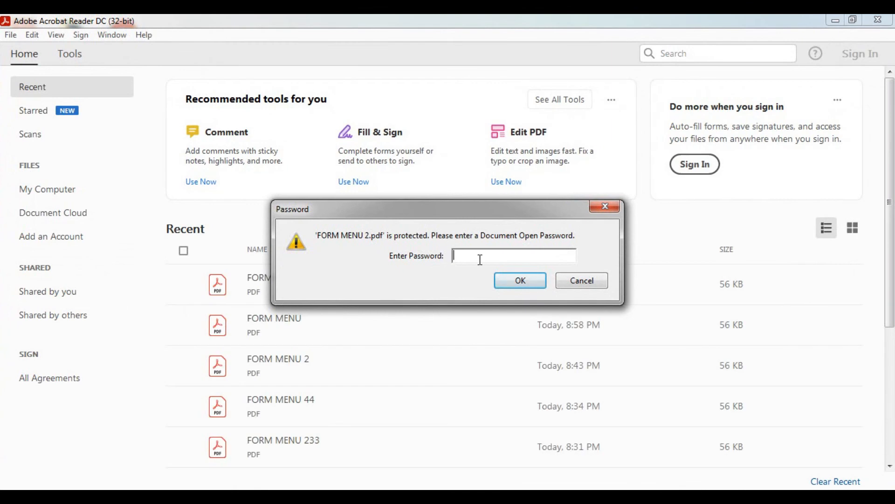
type("***")
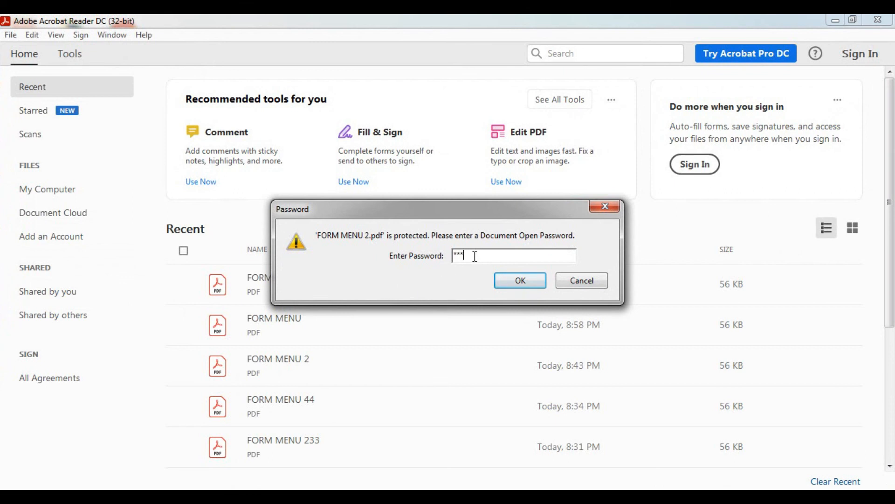
left_click(521, 282)
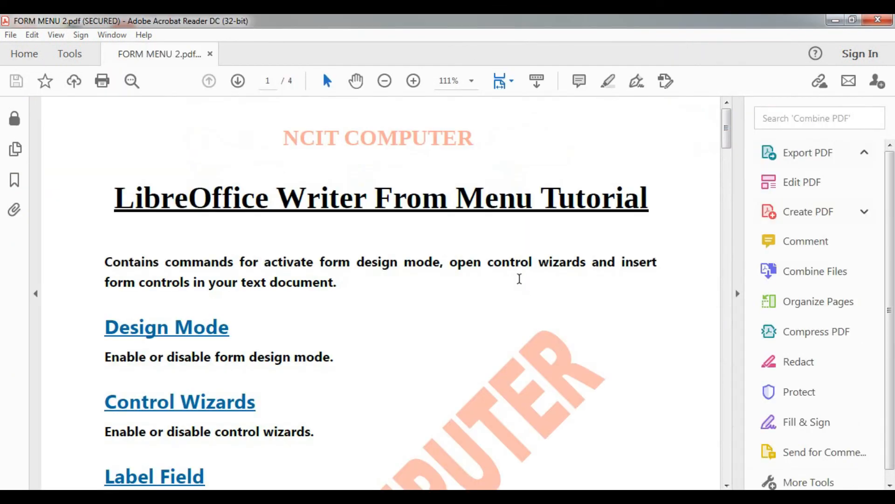